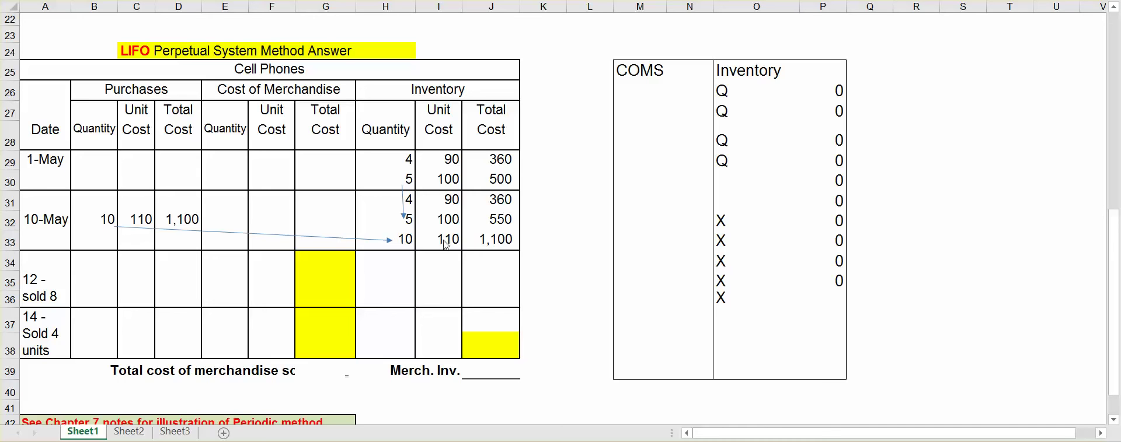
# Record the cost of merchandise for the 12 May sale in row 34: quantity 8, unit cost 110, total 880
pyautogui.click(262, 264)
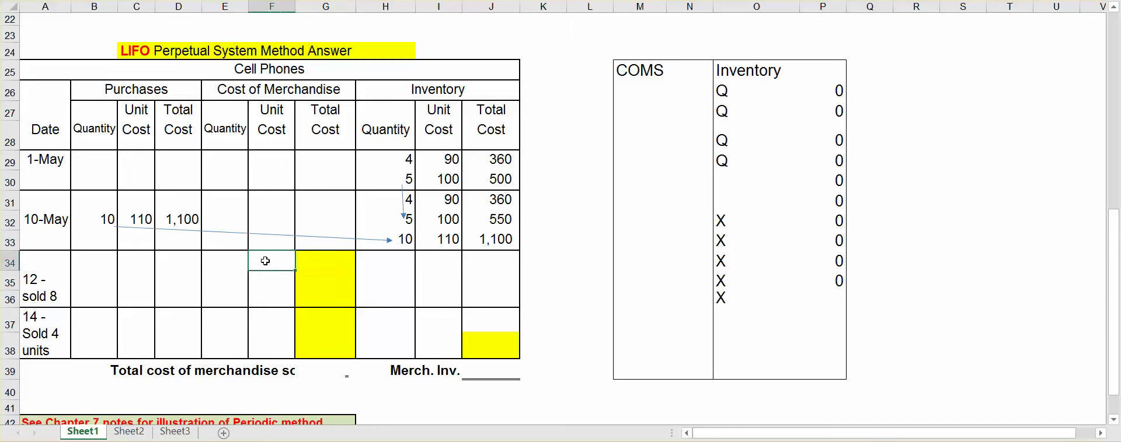
pyautogui.click(225, 265)
pyautogui.write('8')
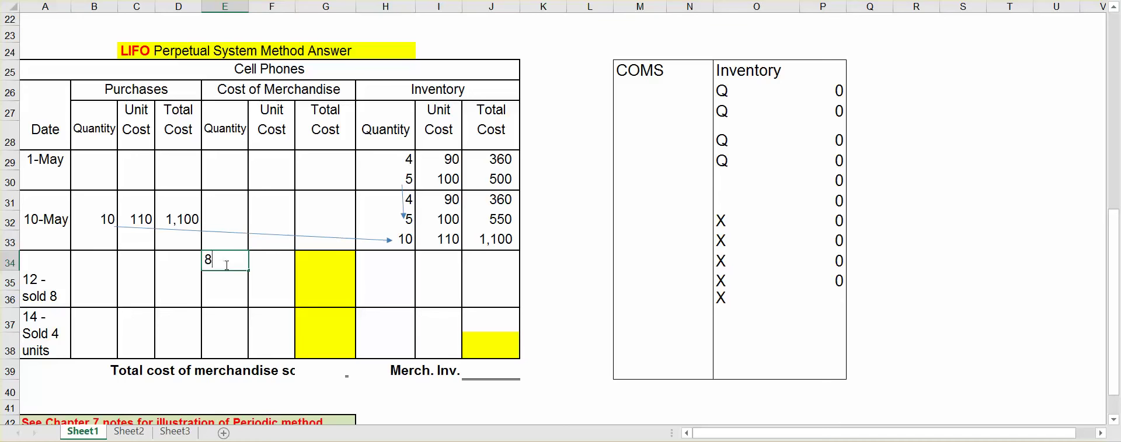
pyautogui.press('Tab')
pyautogui.write('110')
pyautogui.press('Tab')
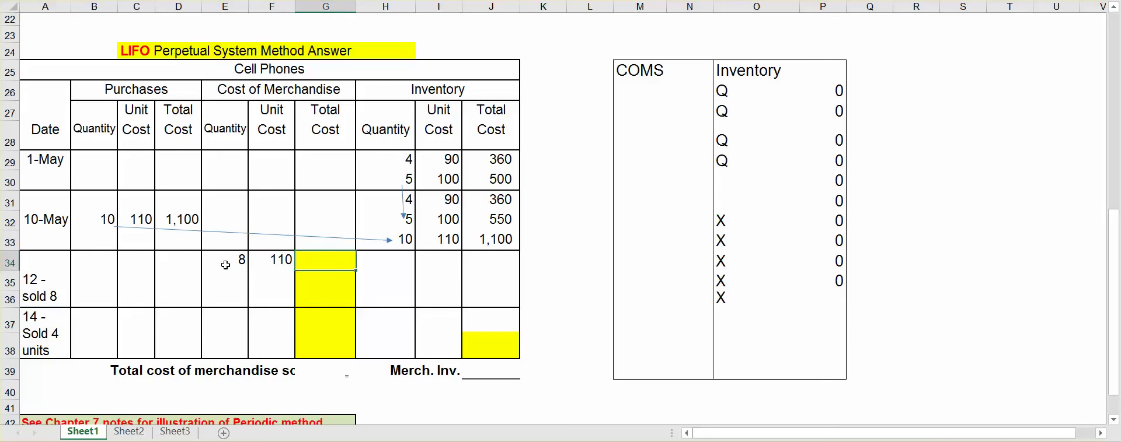
pyautogui.write('880')
pyautogui.press('Return')
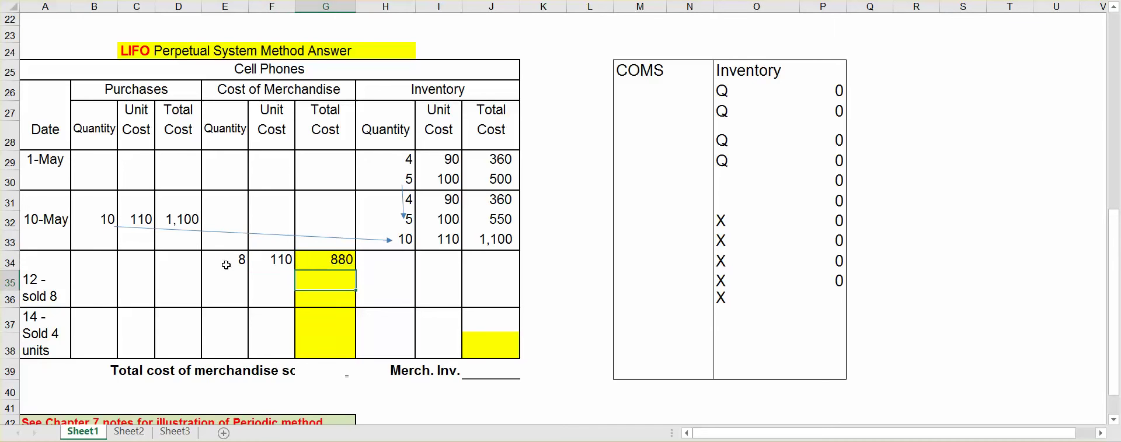
pyautogui.click(321, 266)
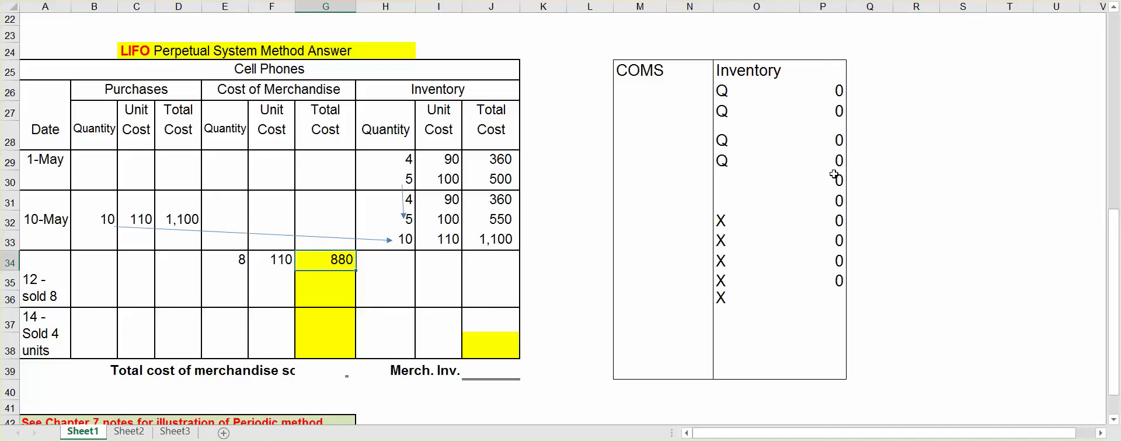
# Clear the zeros from cells P26 through P33 in the Inventory side table
pyautogui.click(829, 88)
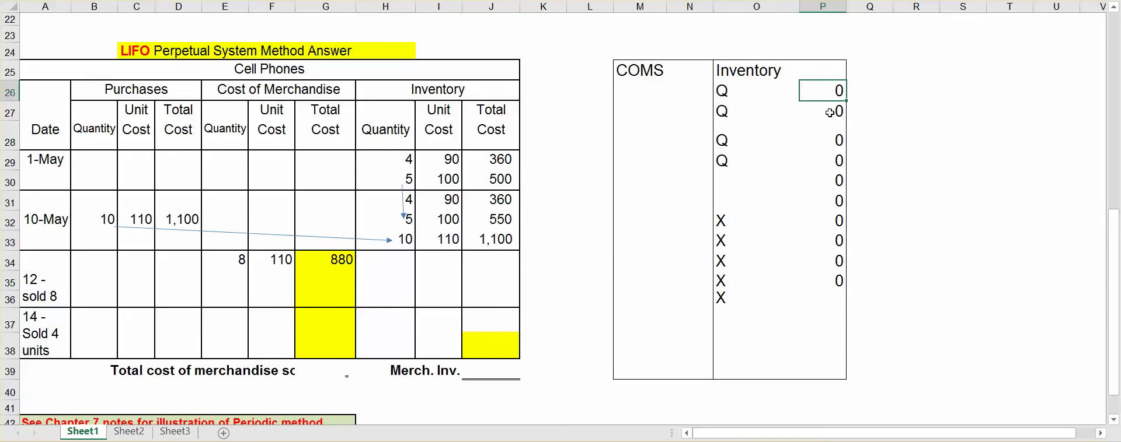
pyautogui.press('Delete')
pyautogui.click(830, 114)
pyautogui.press('Delete')
pyautogui.click(828, 140)
pyautogui.press('Delete')
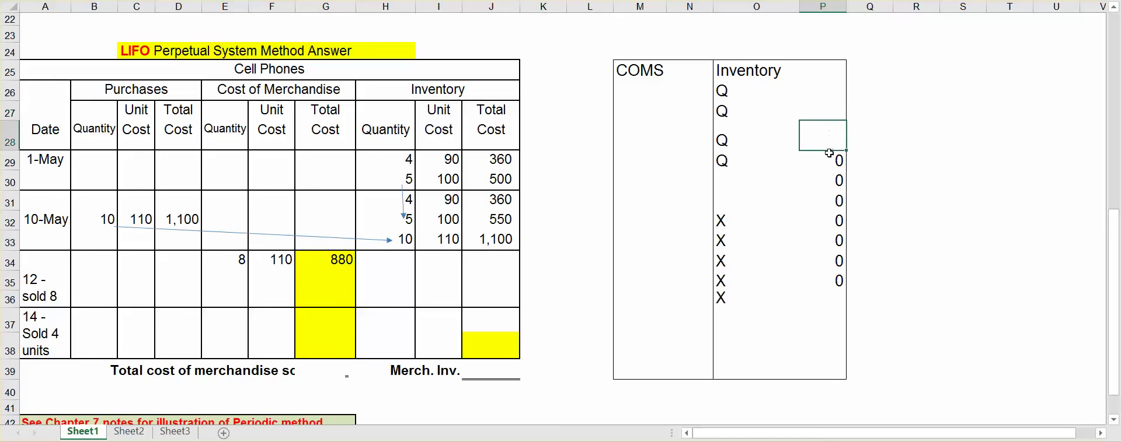
pyautogui.click(828, 161)
pyautogui.press('Delete')
pyautogui.click(827, 181)
pyautogui.press('Delete')
pyautogui.click(826, 206)
pyautogui.press('Delete')
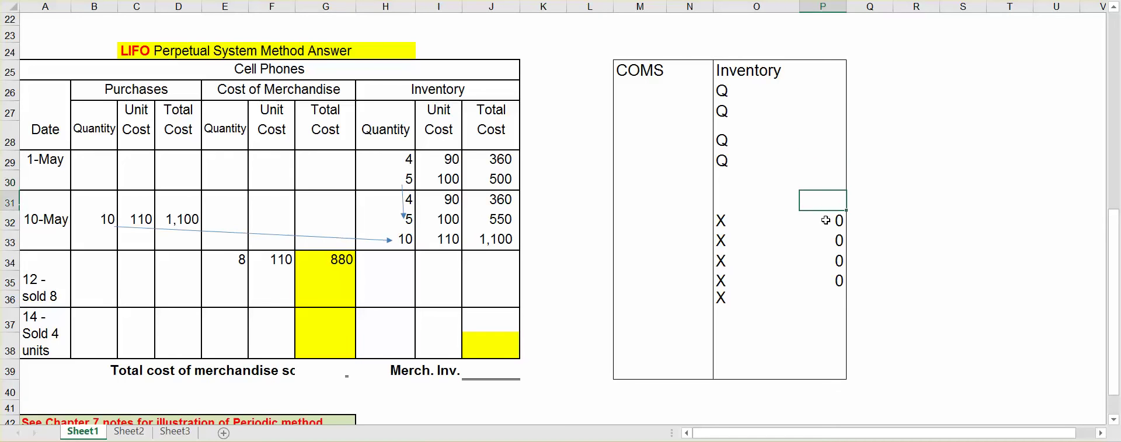
pyautogui.click(826, 220)
pyautogui.press('Delete')
pyautogui.click(827, 241)
pyautogui.press('Delete')
pyautogui.click(786, 221)
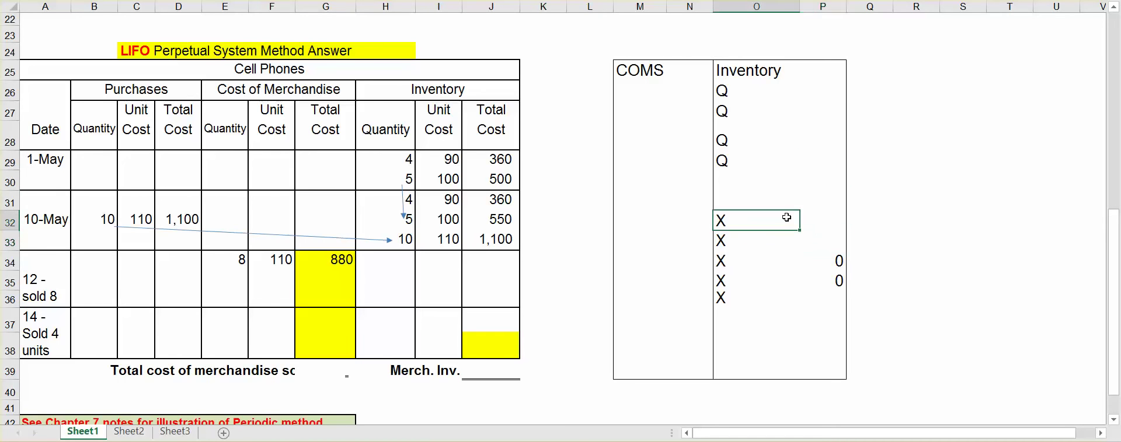
# Fill the COMS column with 0 in cells M27 to M30 and M32 to M35
pyautogui.click(628, 108)
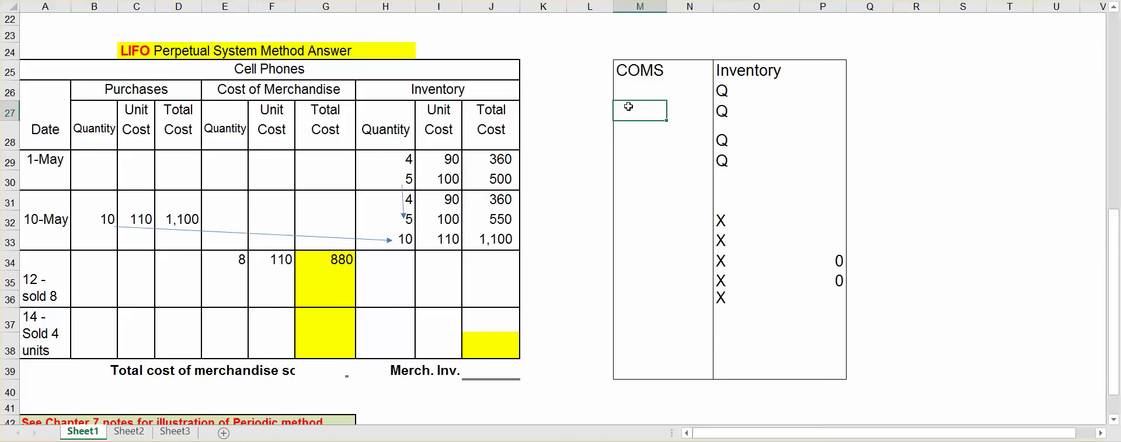
pyautogui.write('0')
pyautogui.press('Return')
pyautogui.write('0')
pyautogui.press('Return')
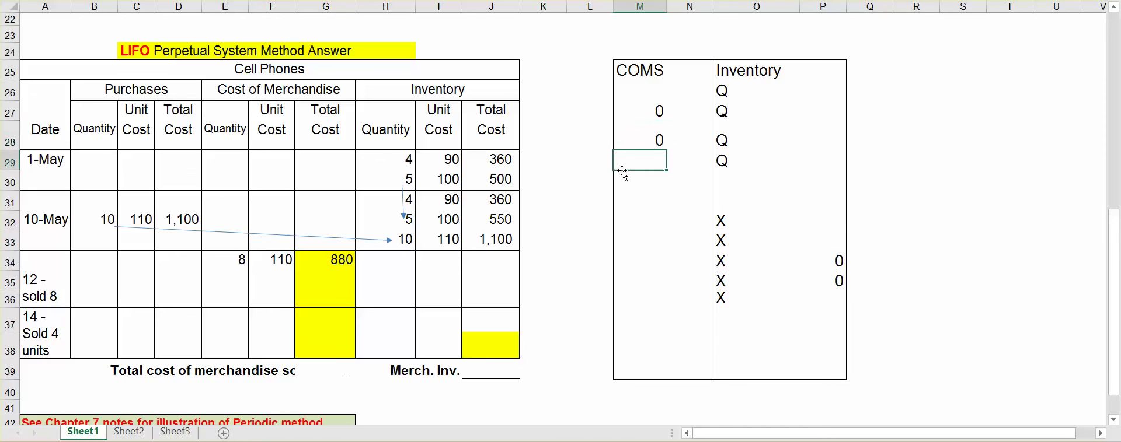
pyautogui.write('0')
pyautogui.press('Return')
pyautogui.write('0')
pyautogui.press('Return')
pyautogui.press('Return')
pyautogui.write('0')
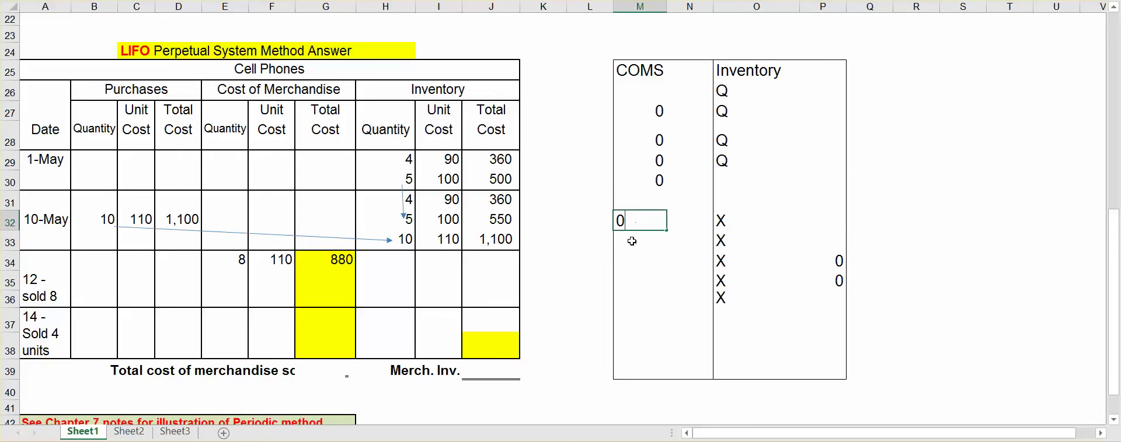
pyautogui.press('Return')
pyautogui.write('0')
pyautogui.press('Return')
pyautogui.write('0')
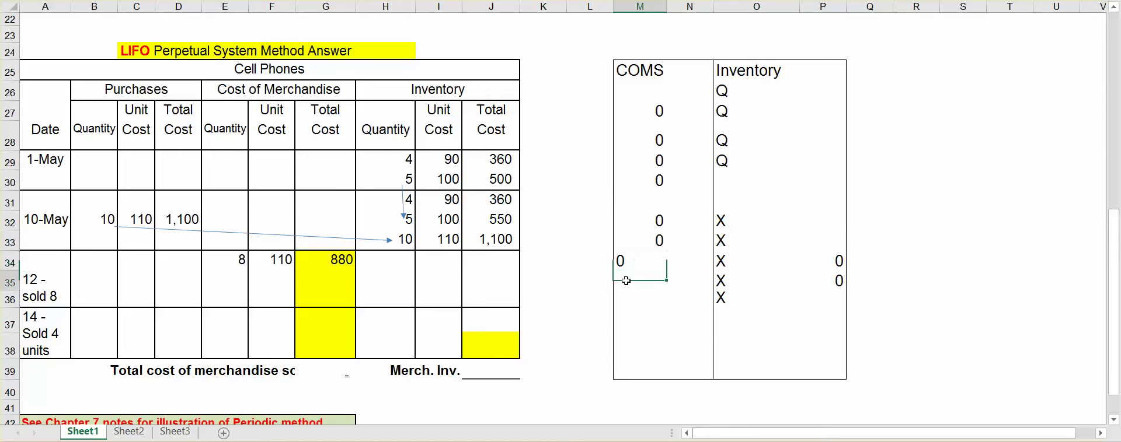
pyautogui.press('Return')
pyautogui.write('0')
pyautogui.click(678, 257)
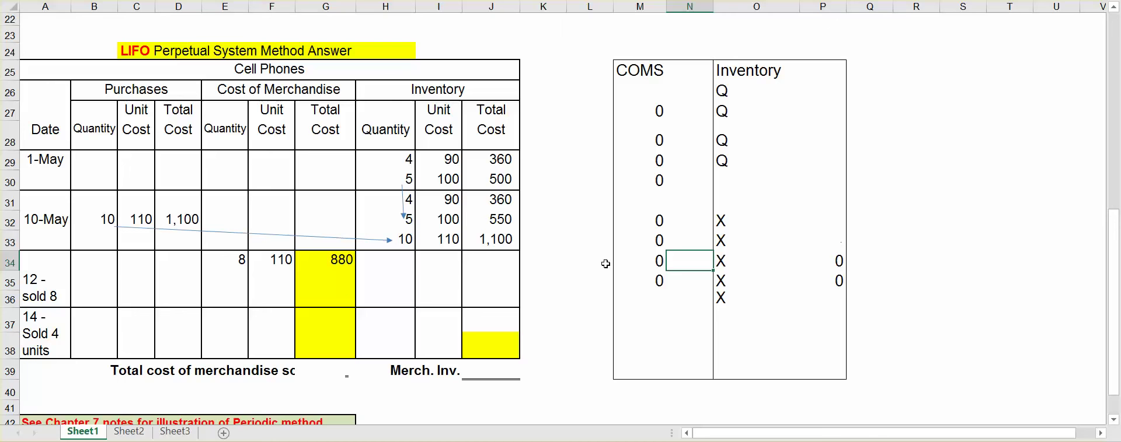
# Enter the first inventory layer for the 12 May sale in row 34: quantity 4, unit cost 90, total 360
pyautogui.click(397, 260)
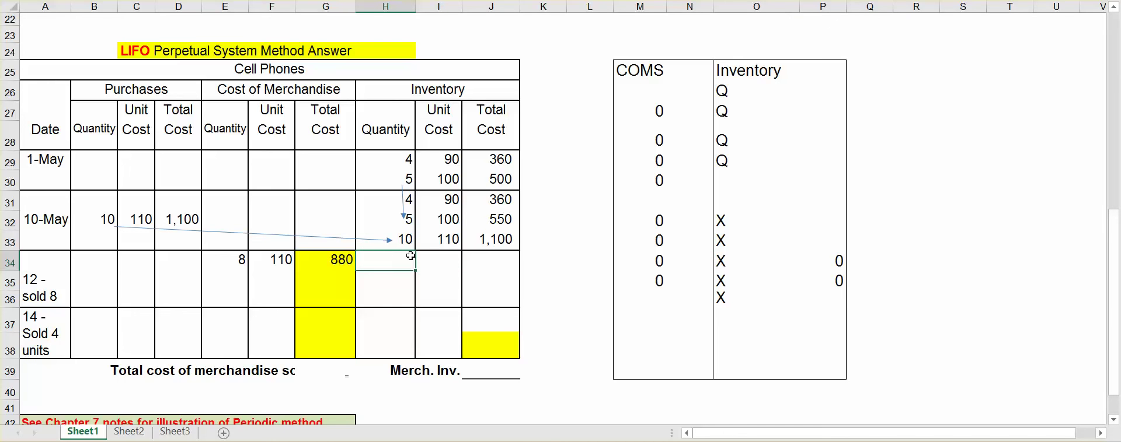
pyautogui.write('4')
pyautogui.press('Tab')
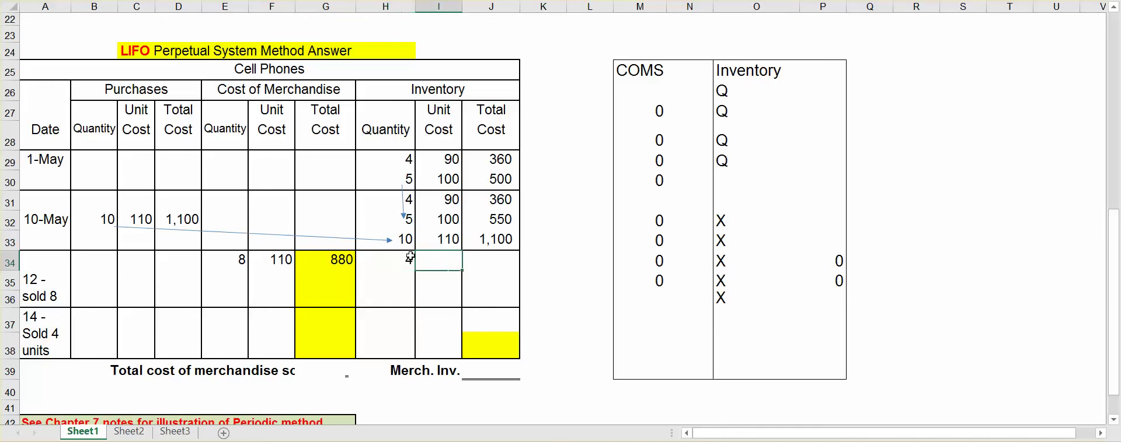
pyautogui.write('90')
pyautogui.click(500, 264)
pyautogui.write('360')
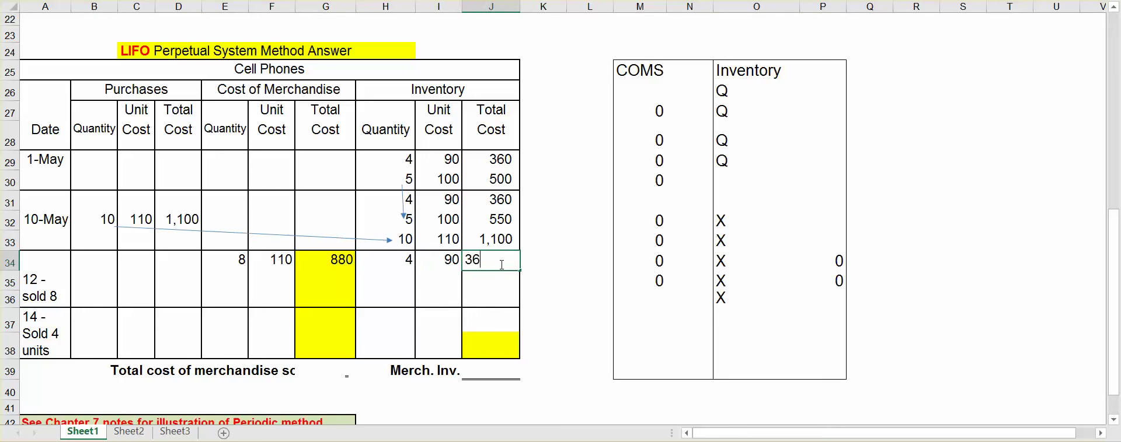
# Enter the second inventory layer for the 12 May sale in row 35: quantity 5, unit cost 100, total 500
pyautogui.click(408, 272)
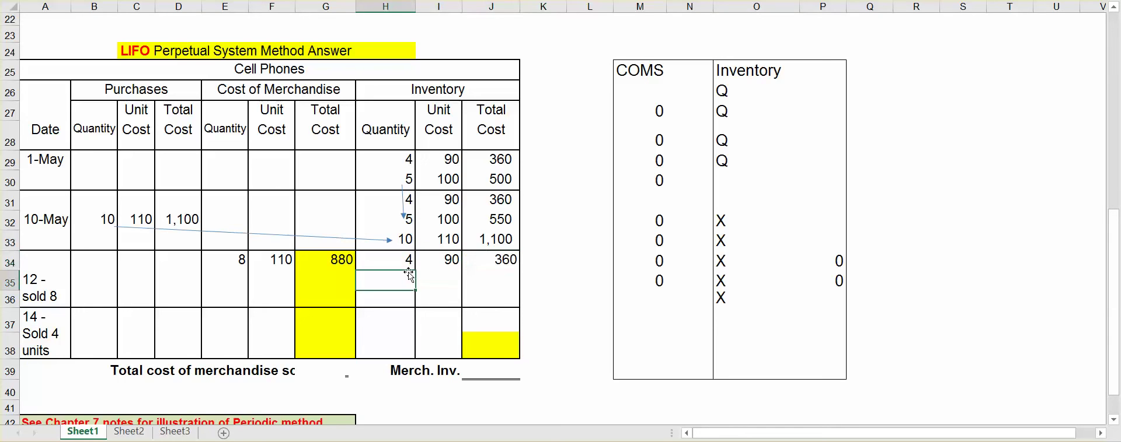
pyautogui.write('5')
pyautogui.press('Tab')
pyautogui.write('100')
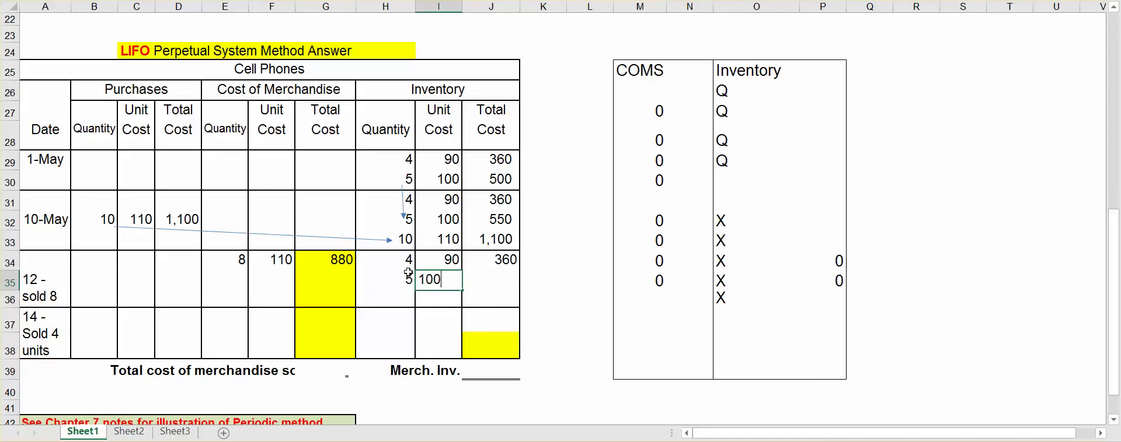
pyautogui.press('Tab')
pyautogui.write('500')
pyautogui.press('Return')
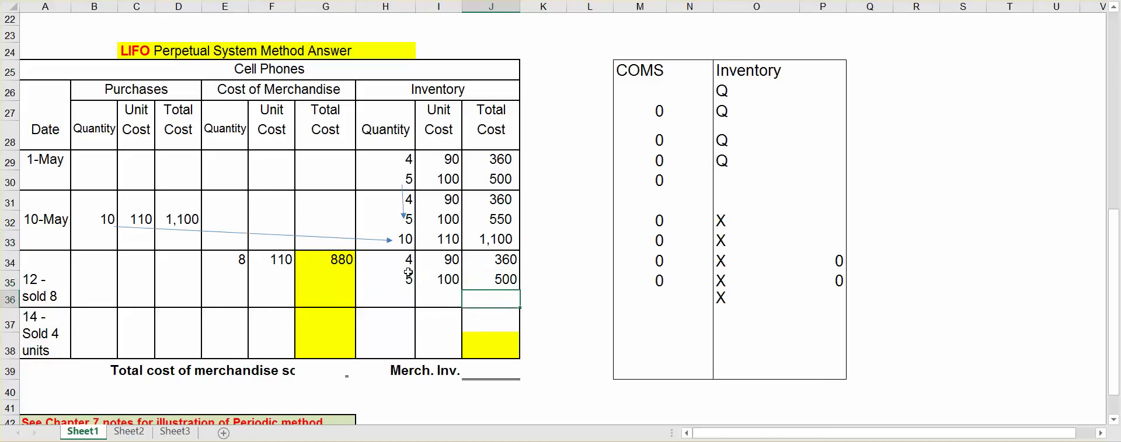
# Enter the last inventory layer for the 12 May sale in row 36: quantity 2, unit cost 110, total 220
pyautogui.click(379, 293)
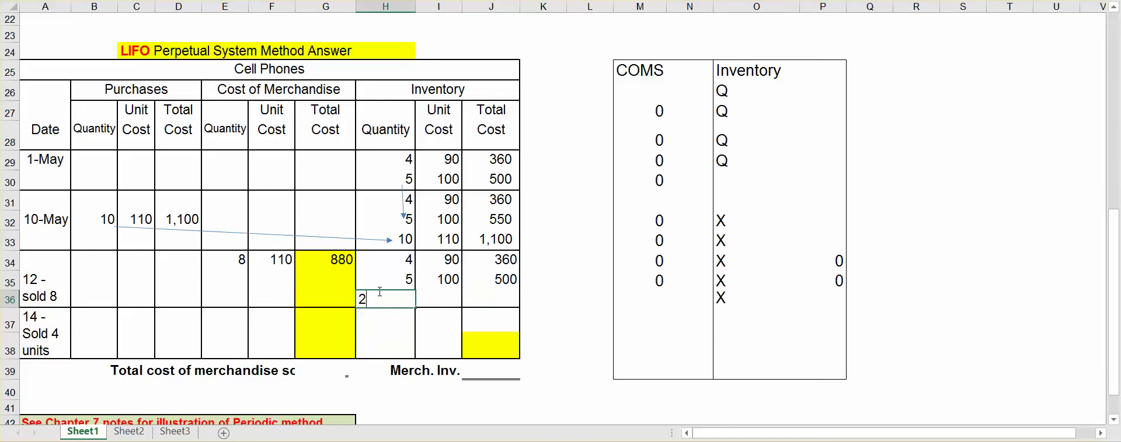
pyautogui.write('2')
pyautogui.press('Tab')
pyautogui.write('110')
pyautogui.press('Tab')
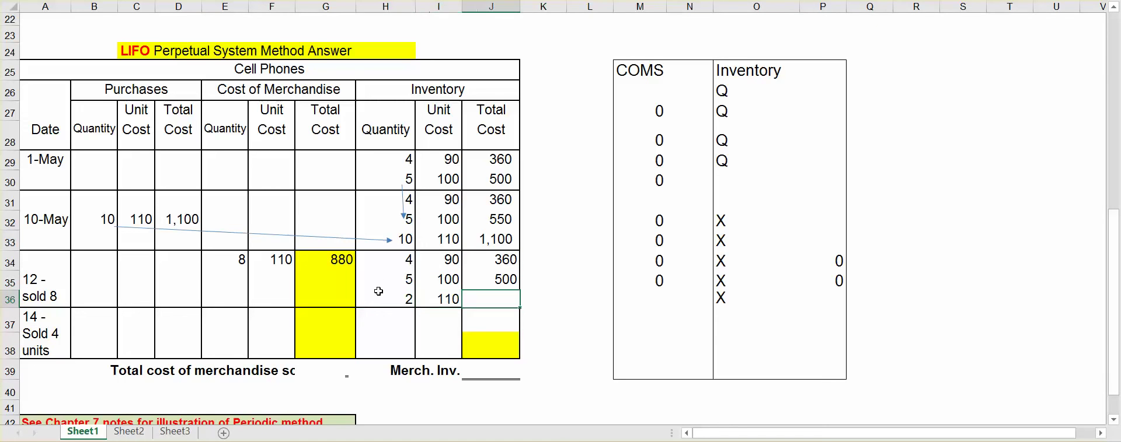
pyautogui.write('220')
pyautogui.press('Return')
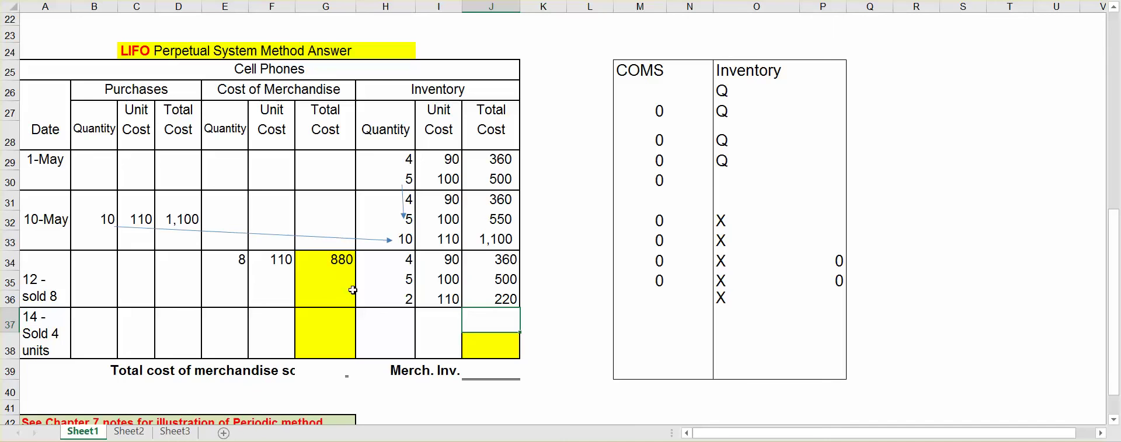
# Record the first cost of merchandise layer for the 14 May sale in row 37: quantity 2, unit cost 110, total 220
pyautogui.click(394, 298)
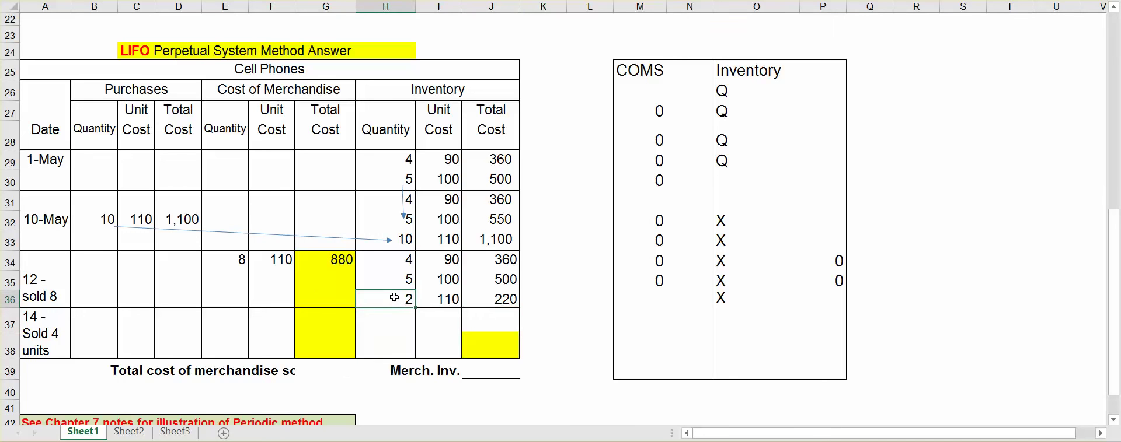
pyautogui.click(52, 330)
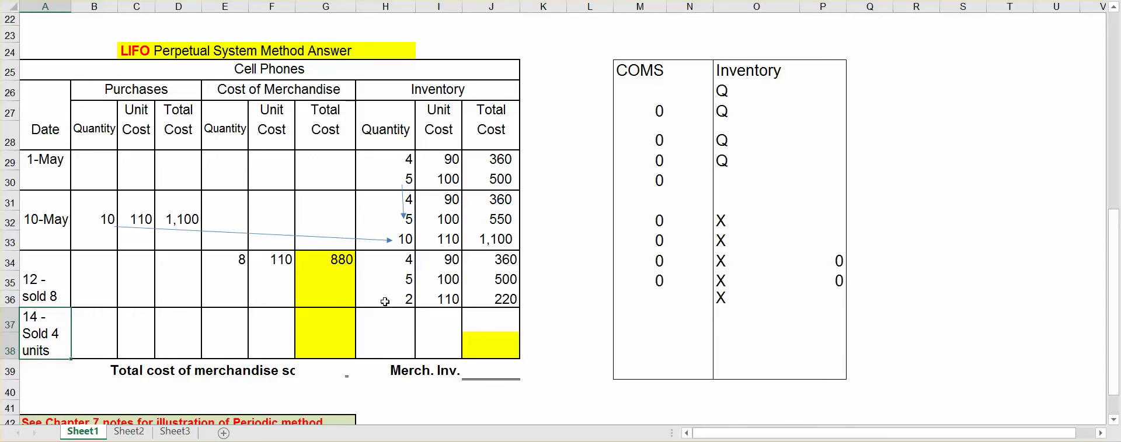
pyautogui.moveTo(385, 302); pyautogui.dragTo(452, 300)
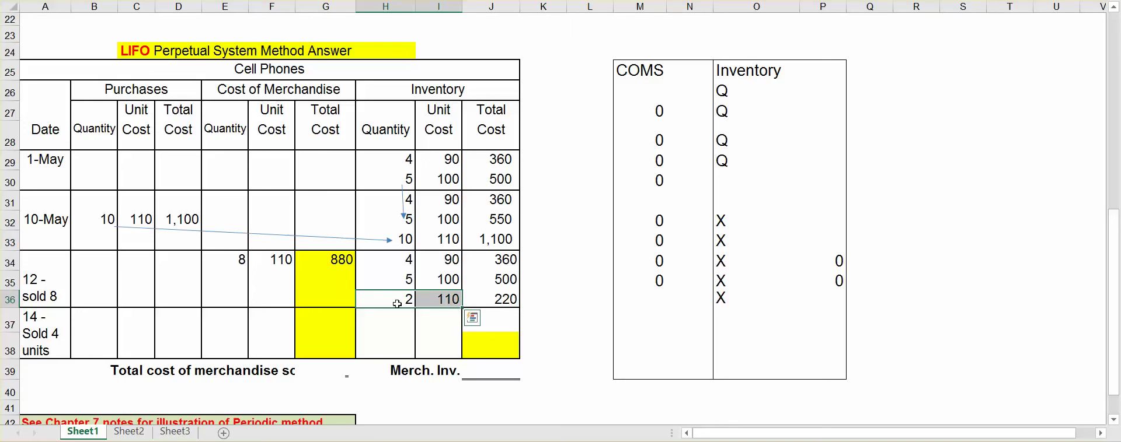
pyautogui.click(378, 283)
pyautogui.moveTo(413, 280); pyautogui.dragTo(437, 281)
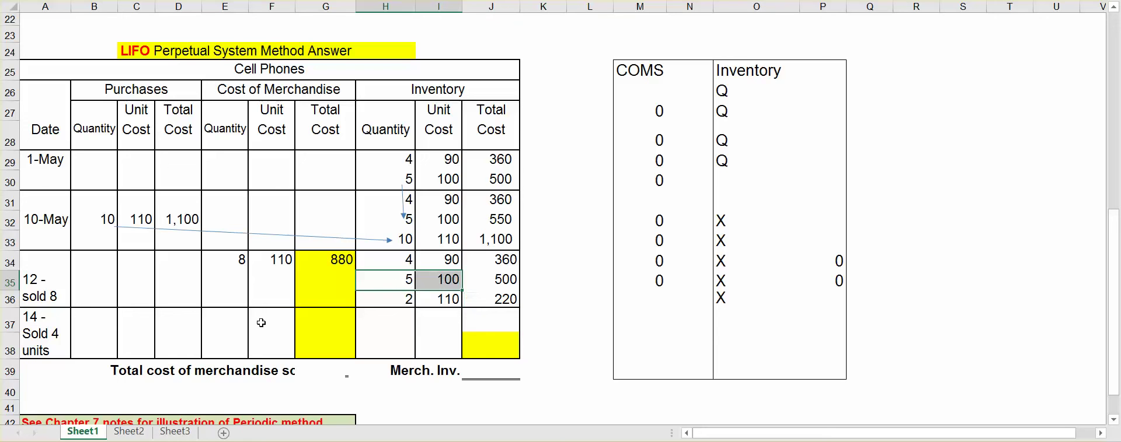
pyautogui.click(219, 321)
pyautogui.write('2')
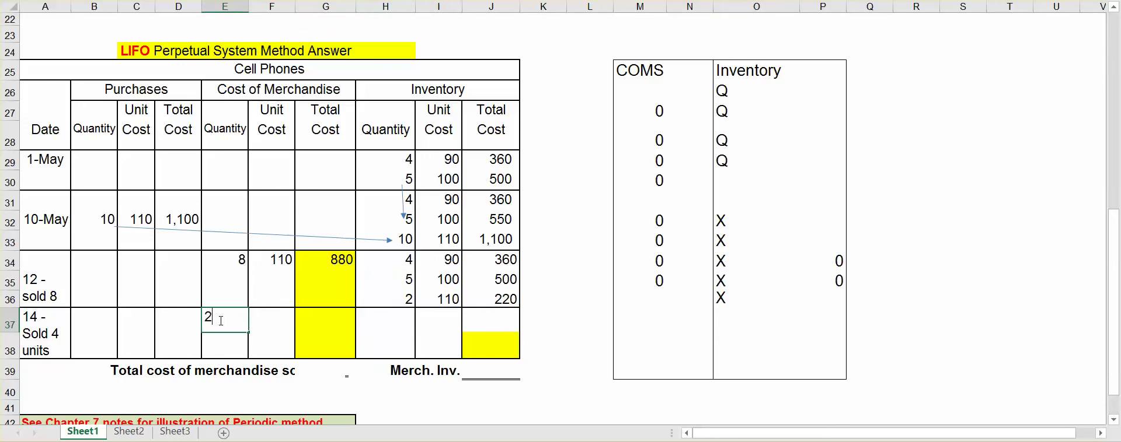
pyautogui.press('Tab')
pyautogui.write('110')
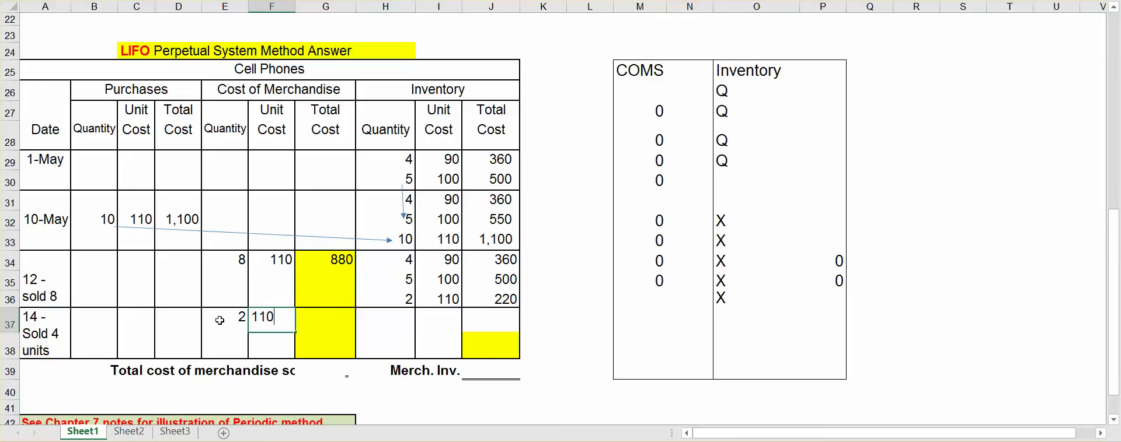
pyautogui.press('Tab')
pyautogui.write('220')
pyautogui.press('Return')
# Record the second cost of merchandise layer for the 14 May sale in row 38: quantity 2, unit cost 100, total 200
pyautogui.press('Left')
pyautogui.press('Left')
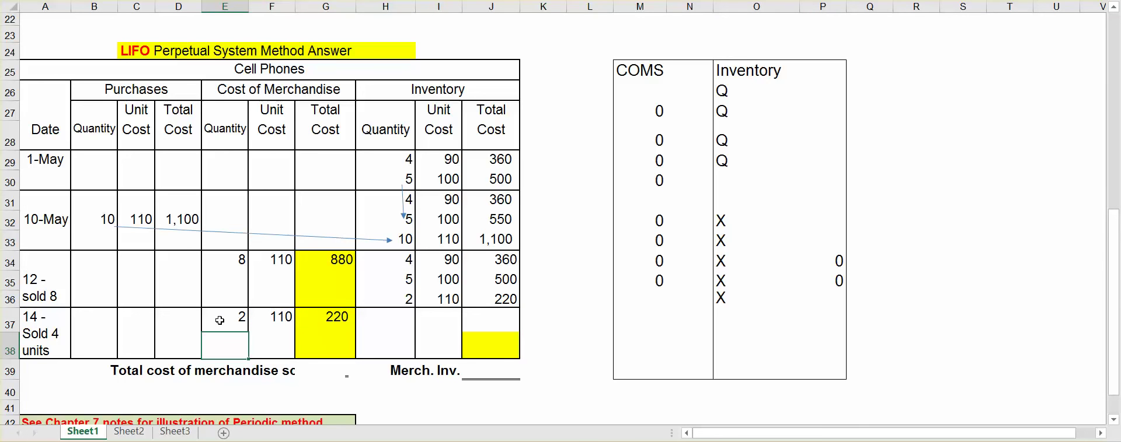
pyautogui.write('2')
pyautogui.press('Tab')
pyautogui.write('1')
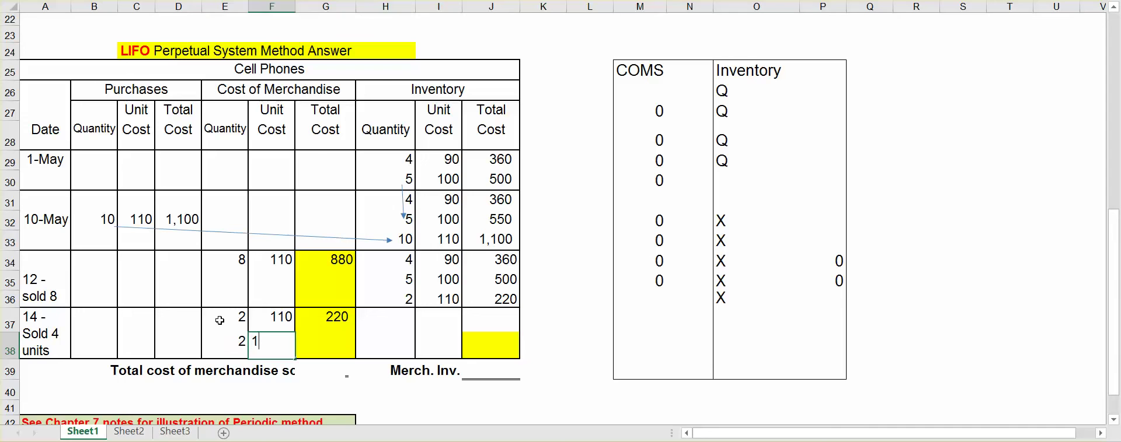
pyautogui.write('00')
pyautogui.press('Tab')
pyautogui.write('200')
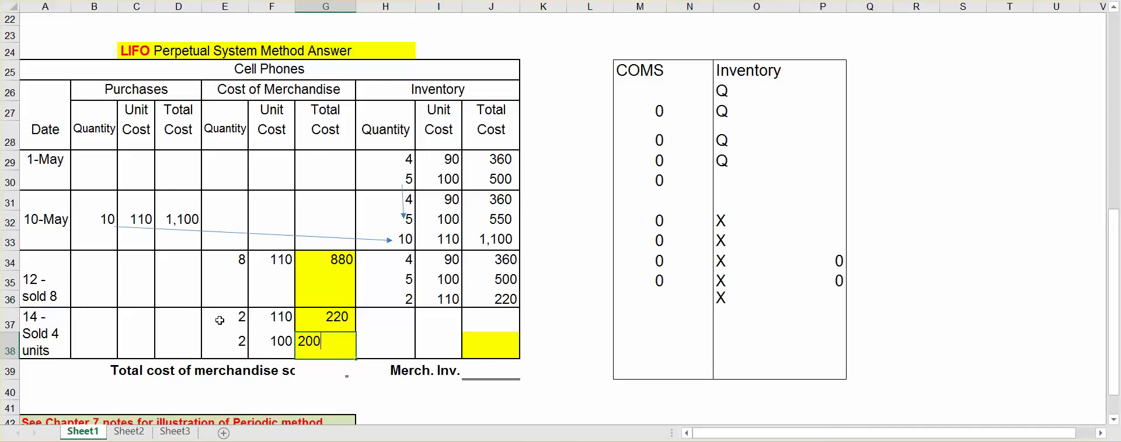
pyautogui.press('Return')
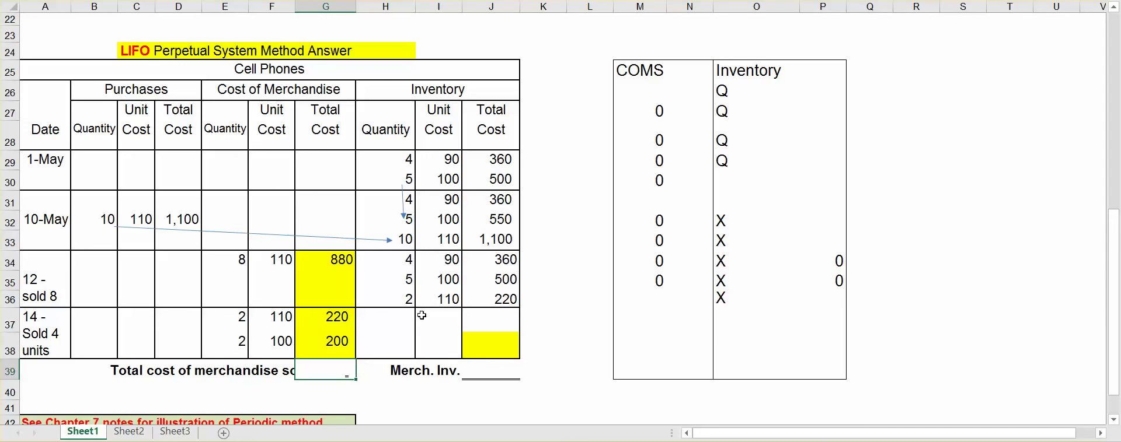
# Enter the first inventory layer for the 14 May sale in row 37: quantity 4, unit cost 90, total 360
pyautogui.click(388, 316)
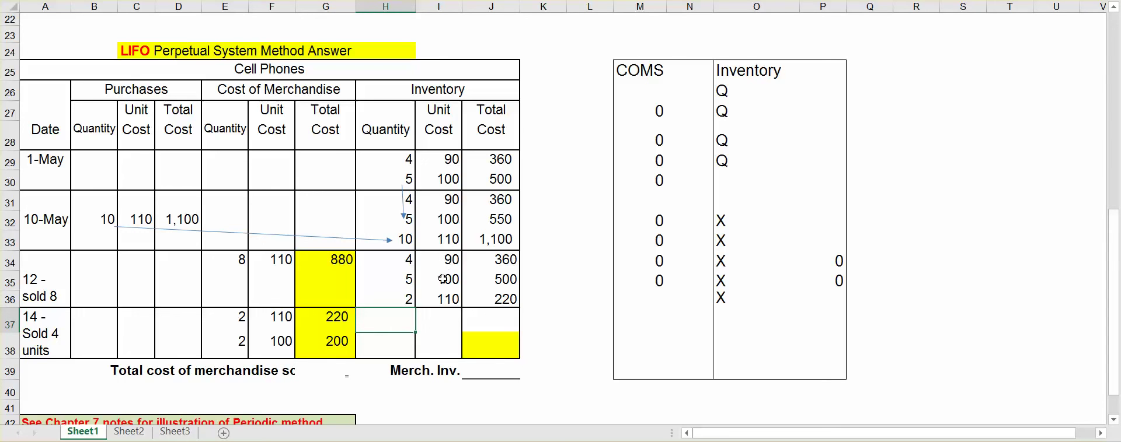
pyautogui.write('4')
pyautogui.press('Tab')
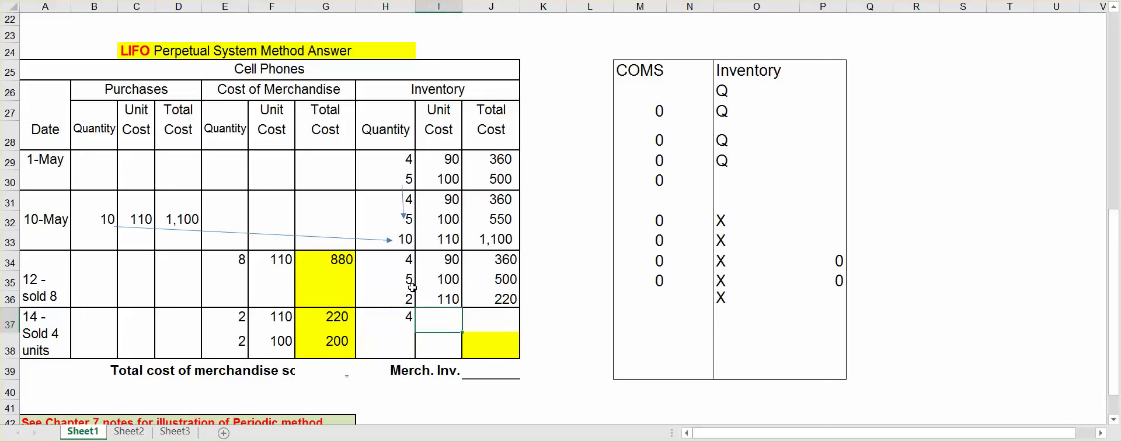
pyautogui.write('90')
pyautogui.hotkey('ctrl', 'Return')
pyautogui.press('Right')
pyautogui.write('360')
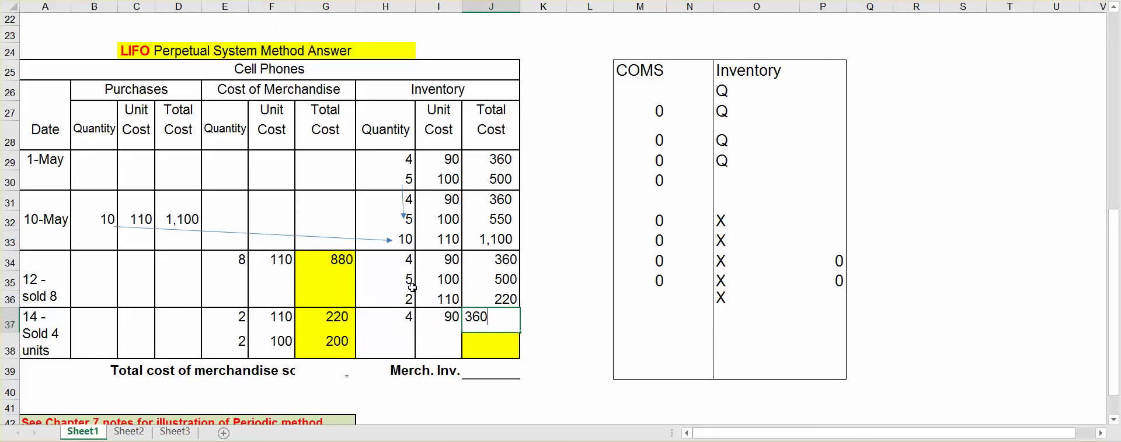
pyautogui.press('Return')
# Enter the second inventory layer for the 14 May sale in row 38: quantity 3, unit cost 100, total 300
pyautogui.click(403, 280)
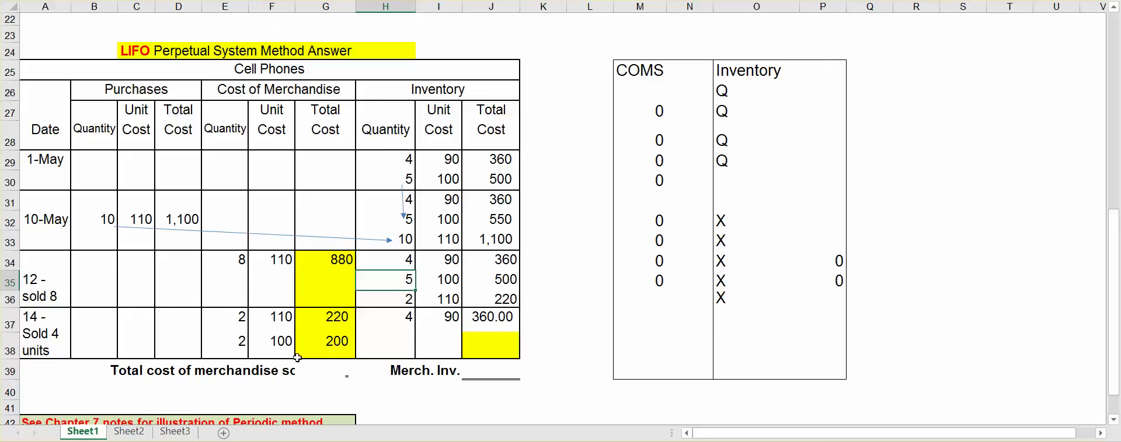
pyautogui.click(239, 349)
pyautogui.click(398, 331)
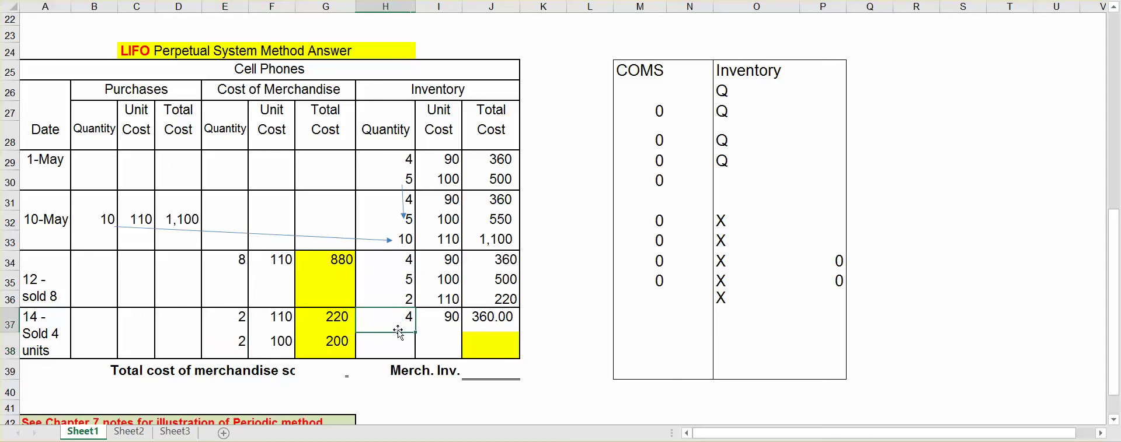
pyautogui.press('Return')
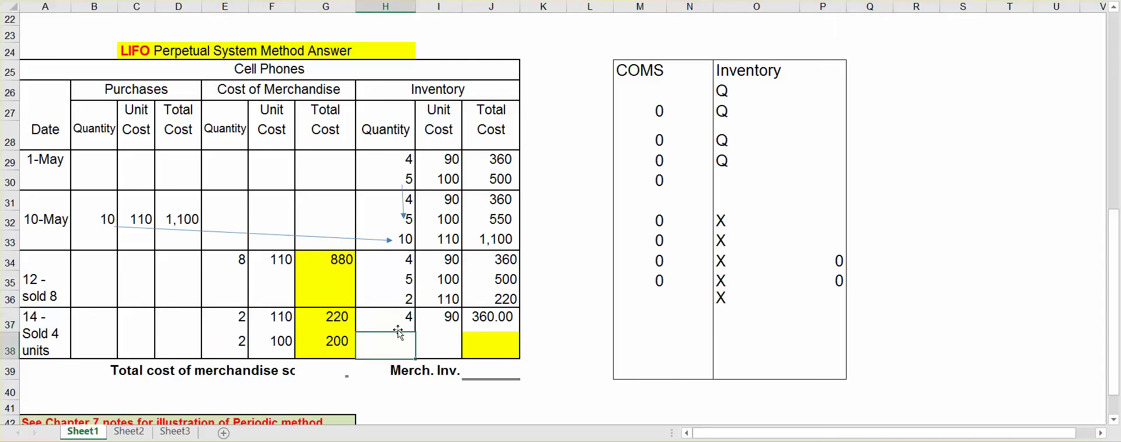
pyautogui.write('3')
pyautogui.press('Tab')
pyautogui.write('100')
pyautogui.press('Tab')
pyautogui.write('300')
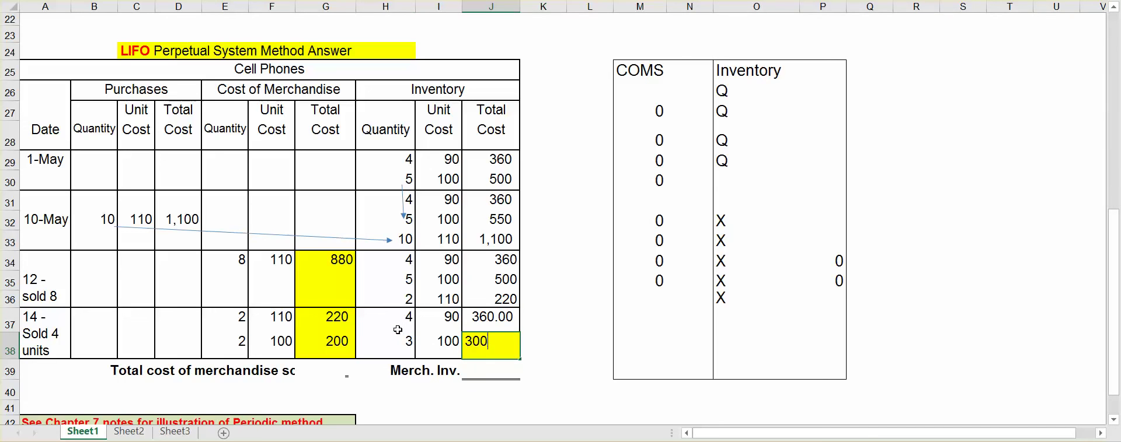
pyautogui.press('Return')
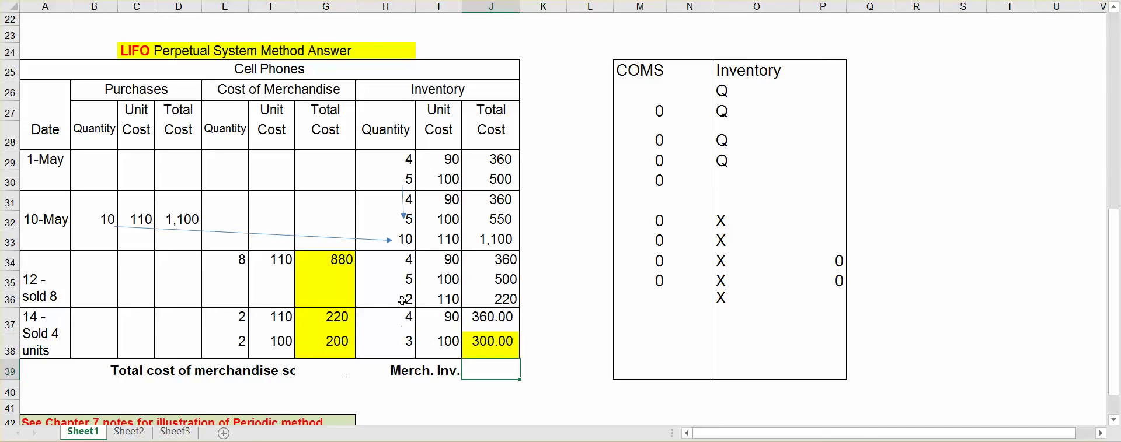
pyautogui.moveTo(403, 300); pyautogui.dragTo(428, 300)
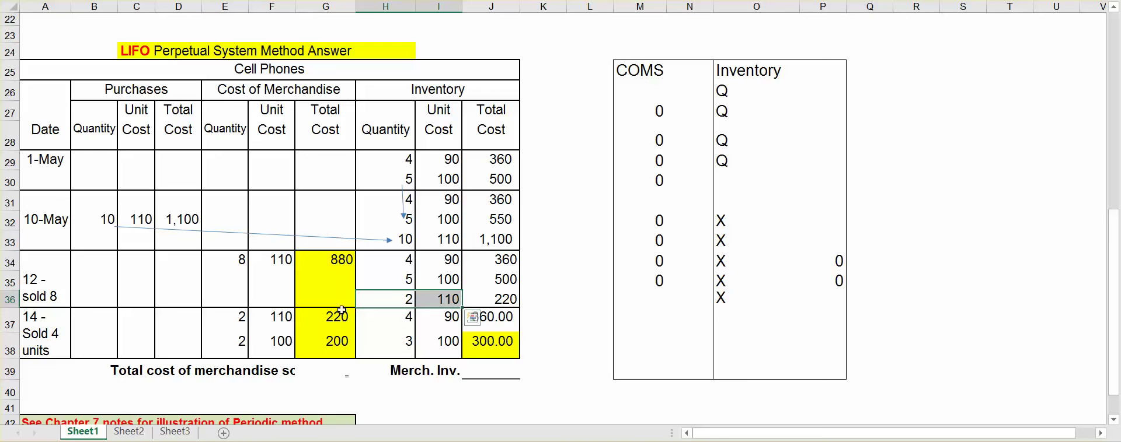
pyautogui.moveTo(388, 299); pyautogui.dragTo(453, 300)
# Clear the two zeros in cells P34 and P35 of the Inventory side of the diagram
pyautogui.click(812, 260)
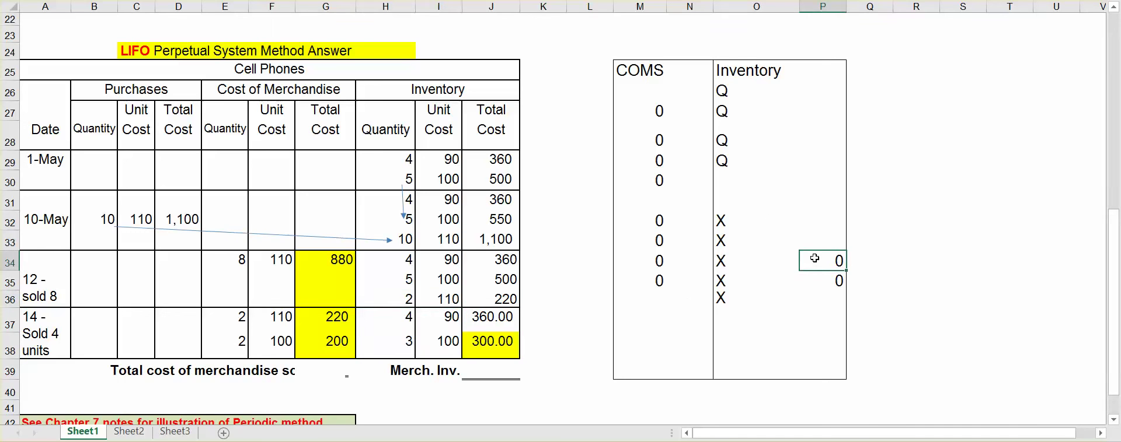
pyautogui.press('Delete')
pyautogui.click(814, 278)
pyautogui.press('Delete')
# Add a 0 marker in cells M36 and M37 under COMS
pyautogui.click(647, 294)
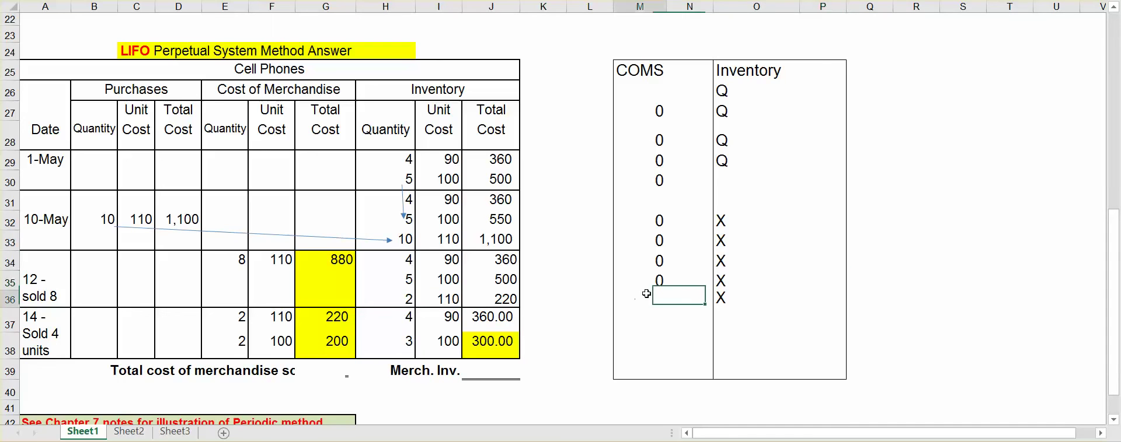
pyautogui.click(648, 294)
pyautogui.write('0')
pyautogui.click(653, 319)
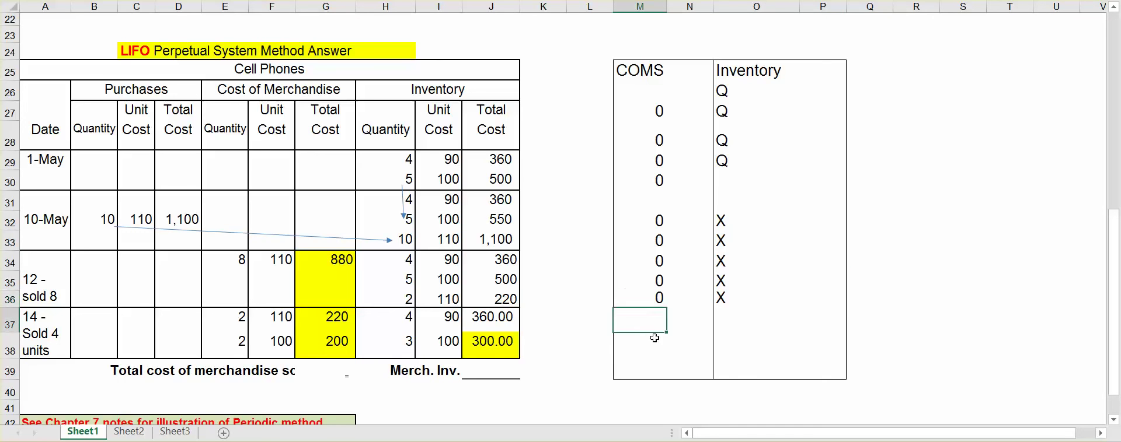
pyautogui.write('0')
pyautogui.click(653, 346)
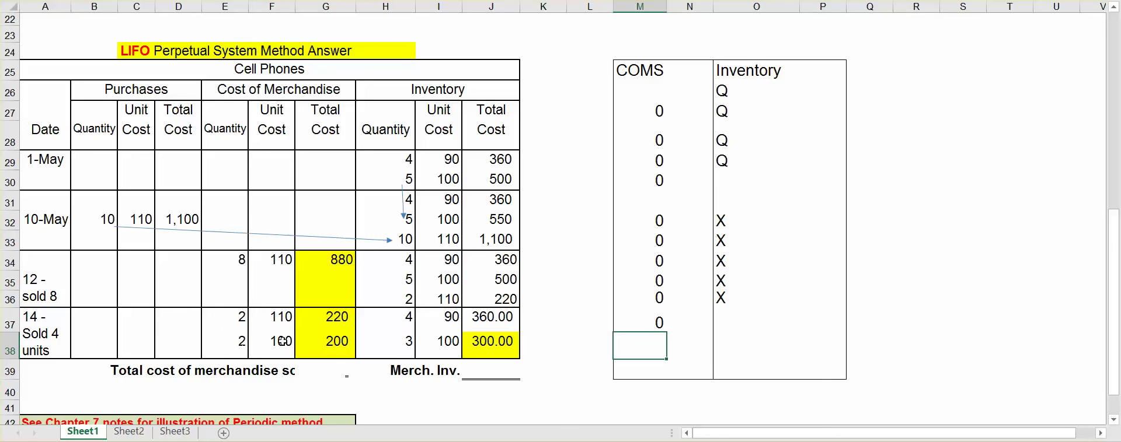
# Remove the X markers from cells O35 and O36 under Inventory
pyautogui.click(737, 281)
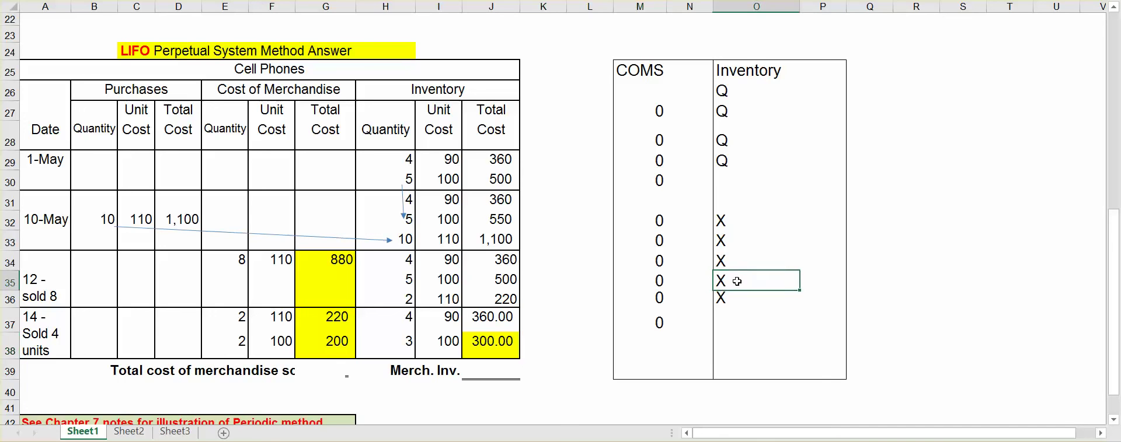
pyautogui.press('Delete')
pyautogui.click(730, 299)
pyautogui.press('Delete')
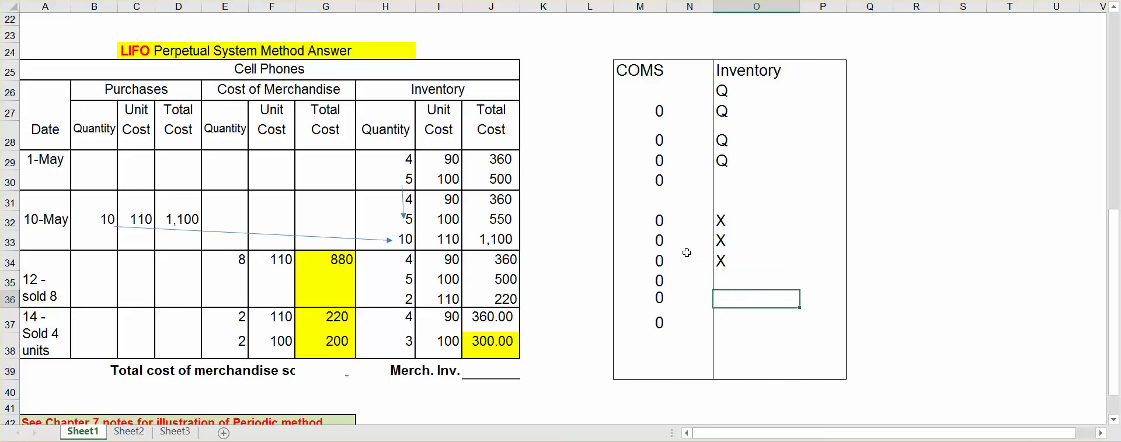
# Add an x marker in cells N33 and N34 on the COMS side of the diagram
pyautogui.click(687, 234)
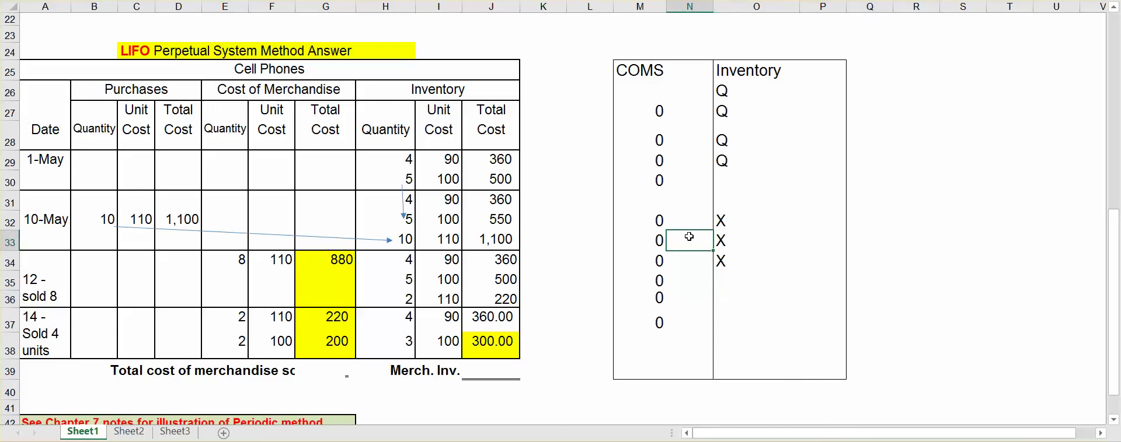
pyautogui.write('x')
pyautogui.click(693, 261)
pyautogui.write('x')
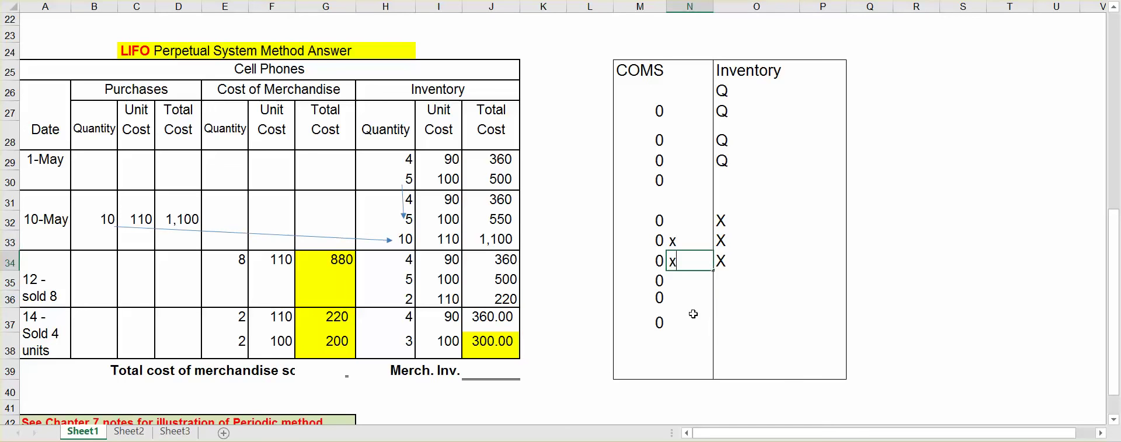
pyautogui.click(693, 314)
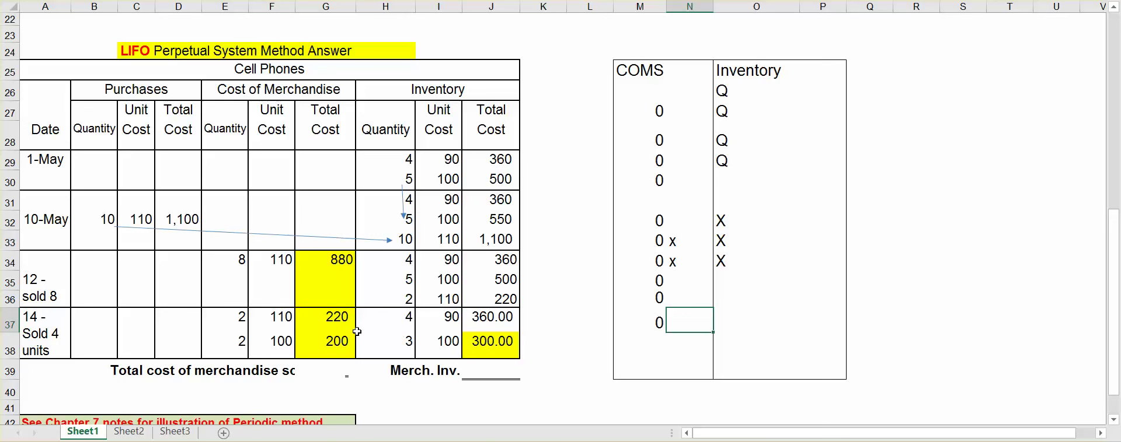
# Calculate the total cost of merchandise sold in G39 by adding cells G34, G37 and G38
pyautogui.scroll(-1, 344, 310)
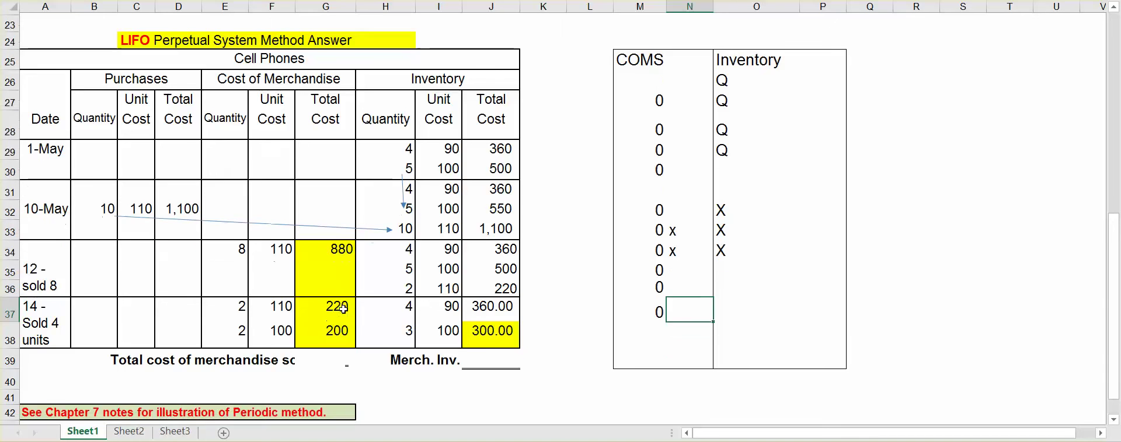
pyautogui.scroll(-1, 343, 310)
pyautogui.scroll(1, 343, 204)
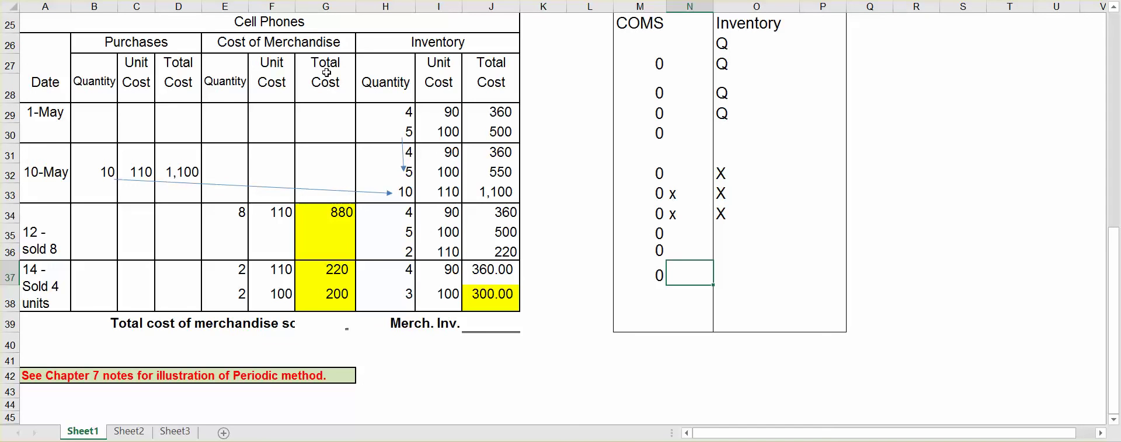
pyautogui.click(329, 329)
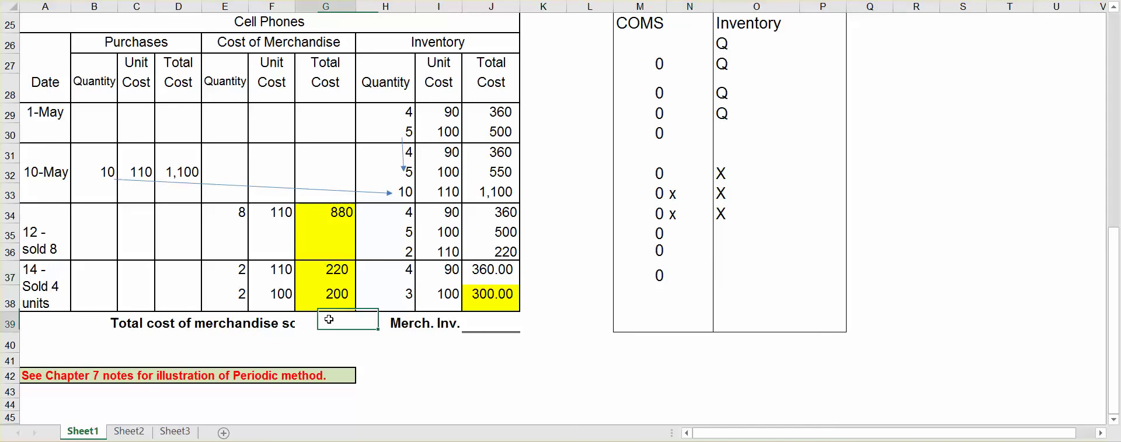
pyautogui.write('+')
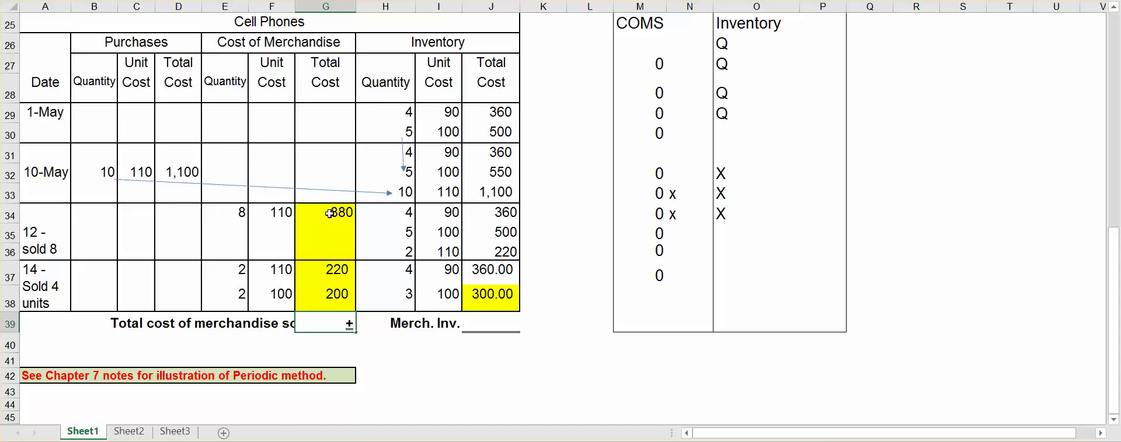
pyautogui.click(327, 216)
pyautogui.write('+')
pyautogui.click(344, 274)
pyautogui.write('+G37+')
pyautogui.click(343, 293)
pyautogui.press('Return')
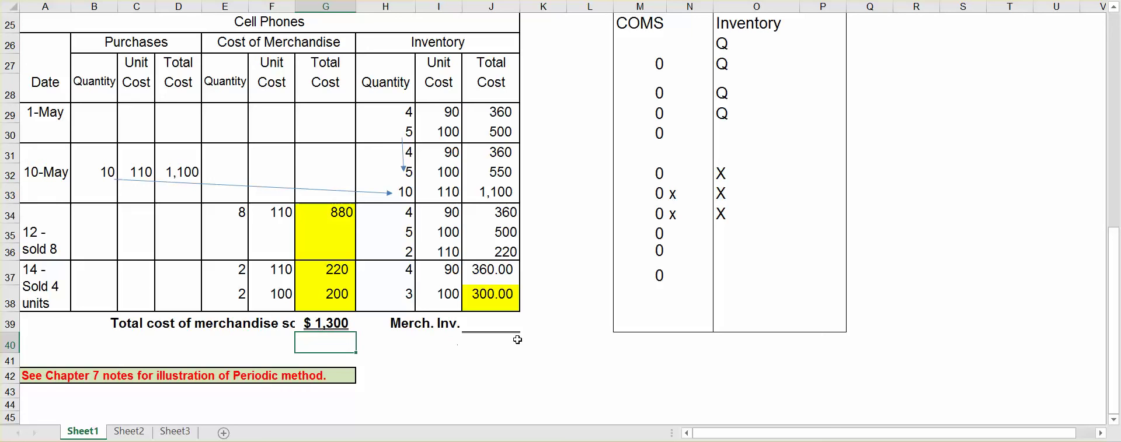
# Apply the yellow highlight to the 14 May inventory totals in J37 and J38
pyautogui.click(491, 276)
pyautogui.moveTo(493, 287); pyautogui.dragTo(493, 294)
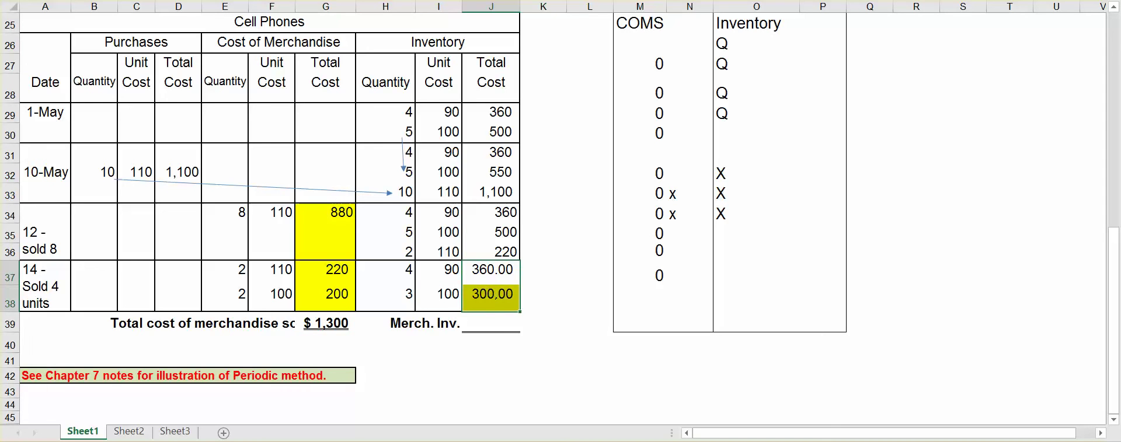
pyautogui.press('F4')
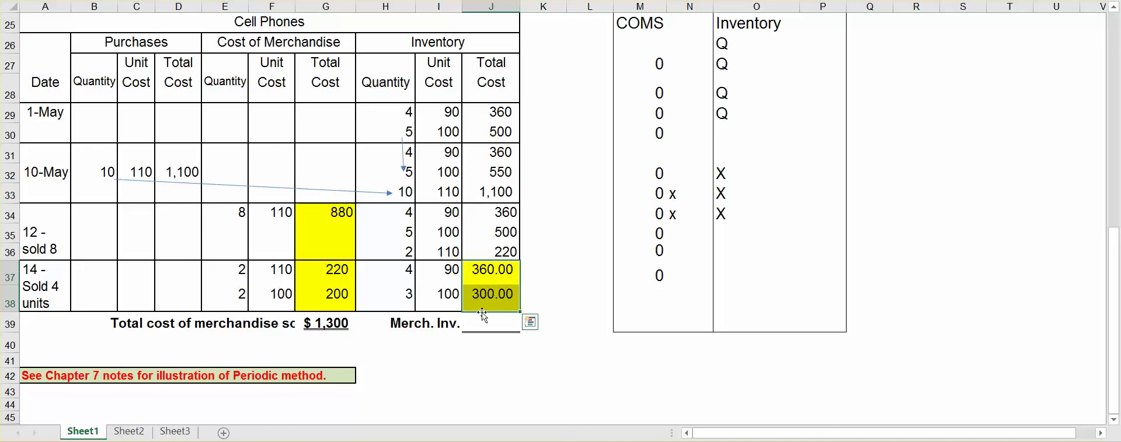
pyautogui.click(494, 282)
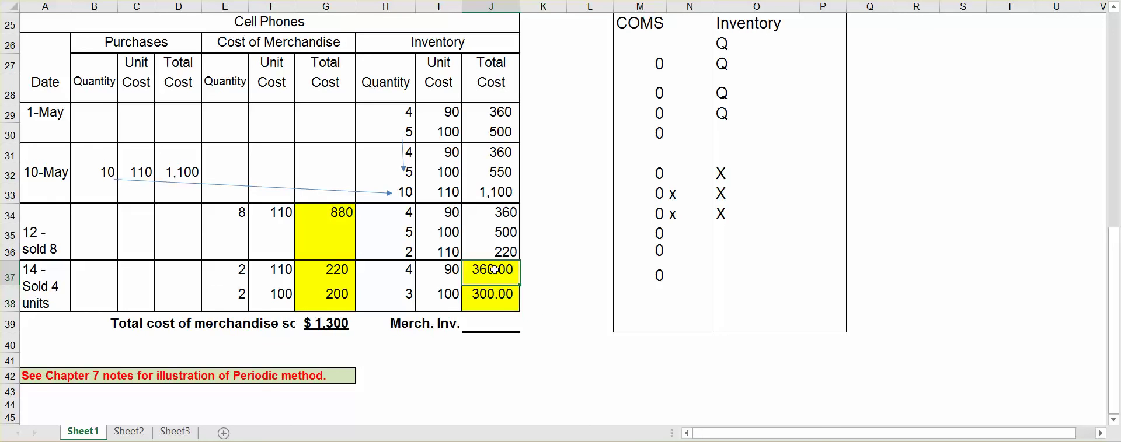
# Calculate the ending merchandise inventory in J39 with the formula +J37+J38
pyautogui.click(498, 321)
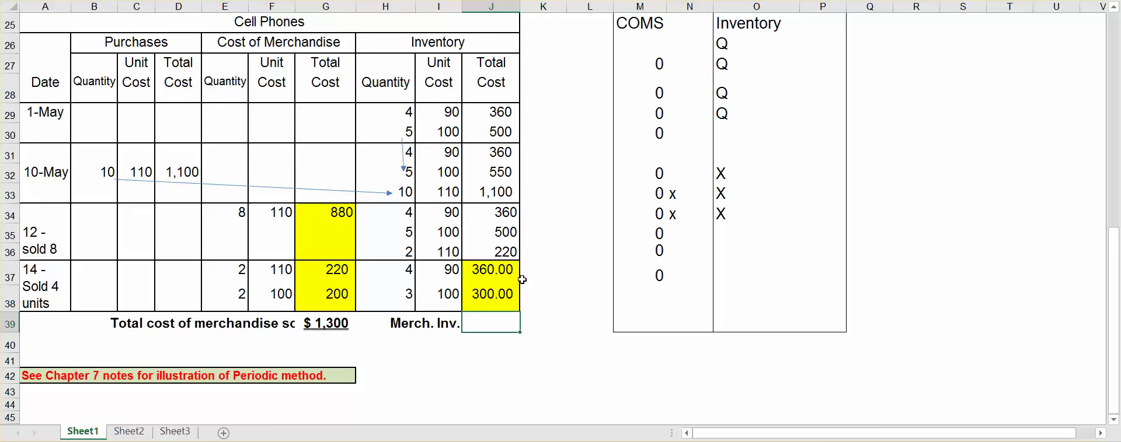
pyautogui.write('+')
pyautogui.click(502, 269)
pyautogui.write('+')
pyautogui.click(499, 295)
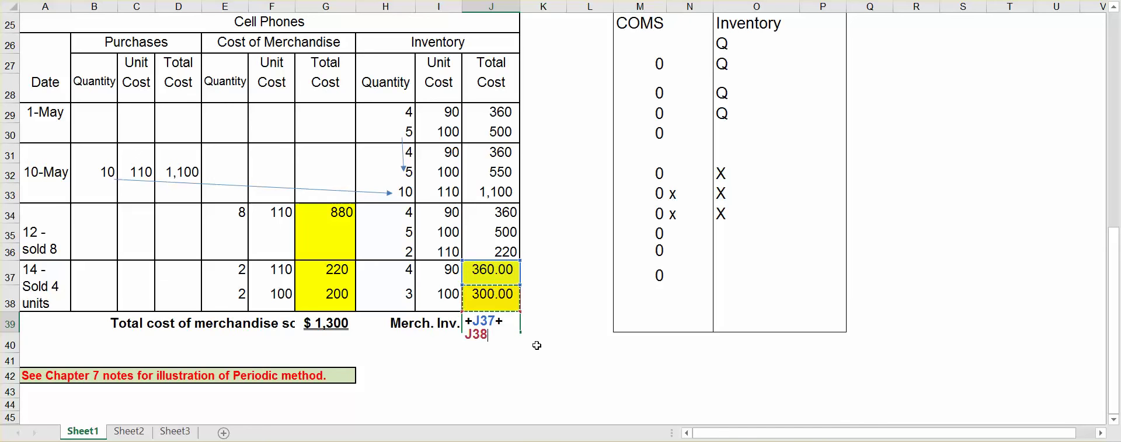
pyautogui.press('Return')
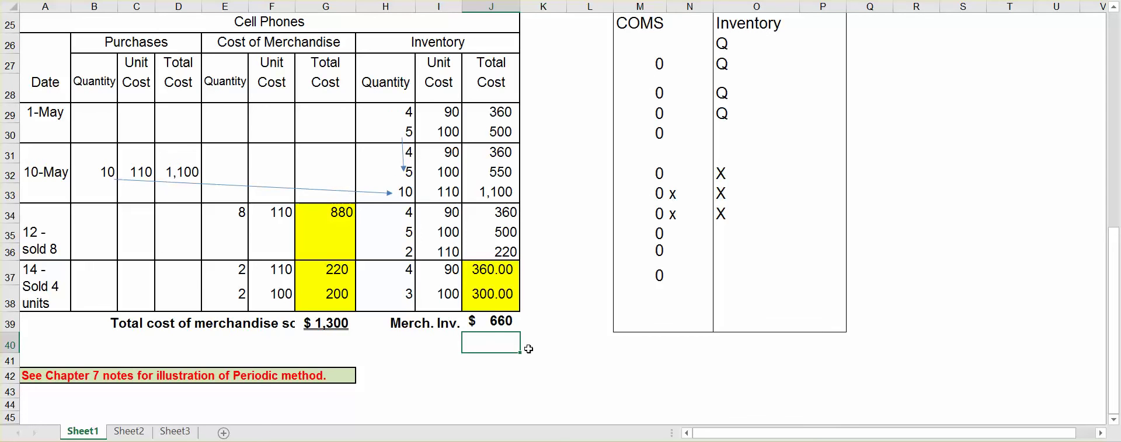
pyautogui.scroll(-2, 508, 341)
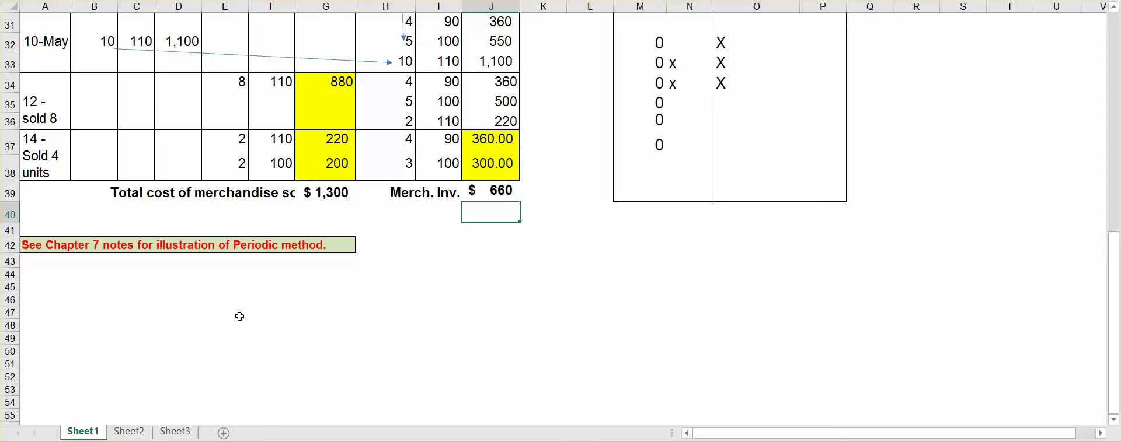
pyautogui.scroll(2, 239, 317)
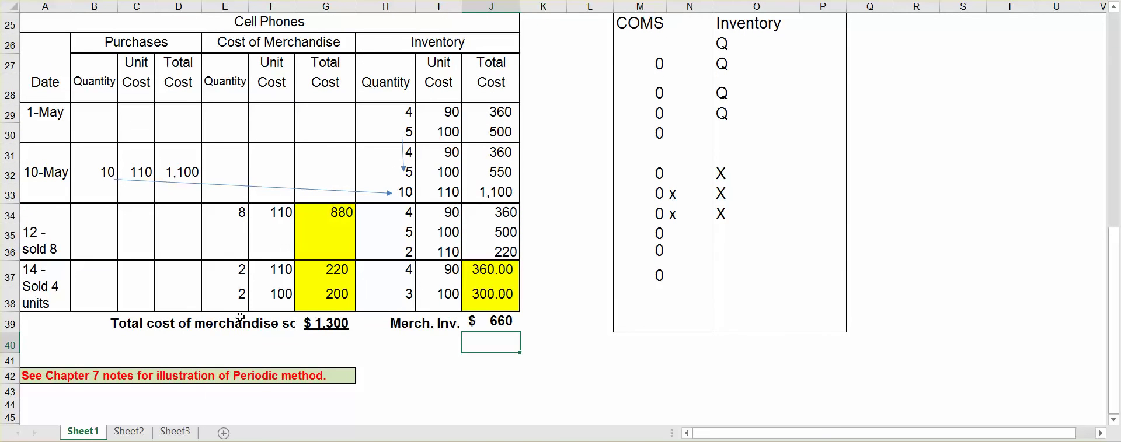